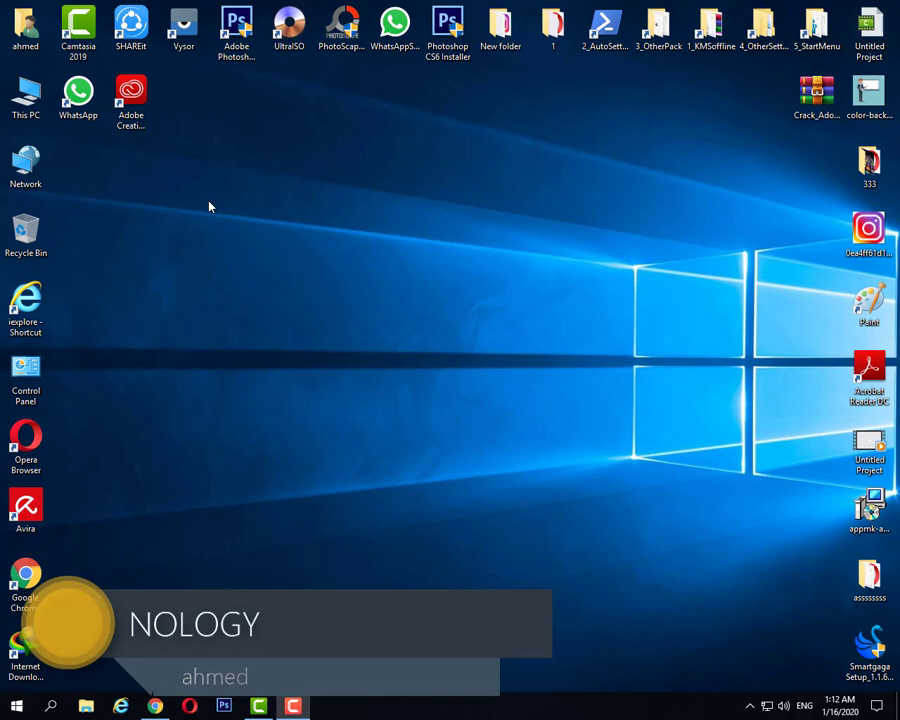
- Check the speaker volume level for the High Definition Audio Device
click(784, 706)
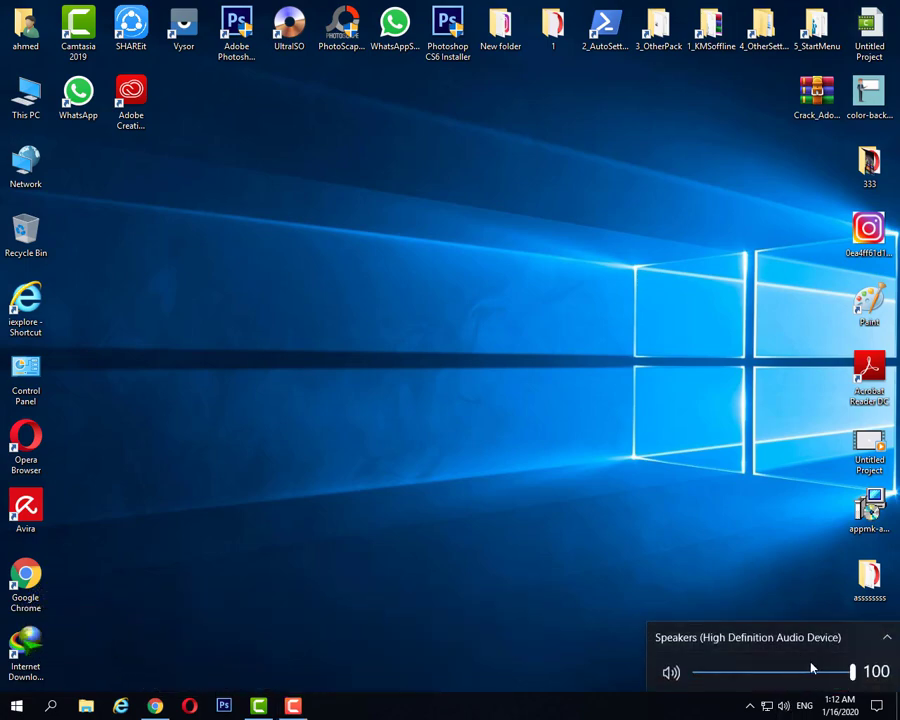
click(610, 527)
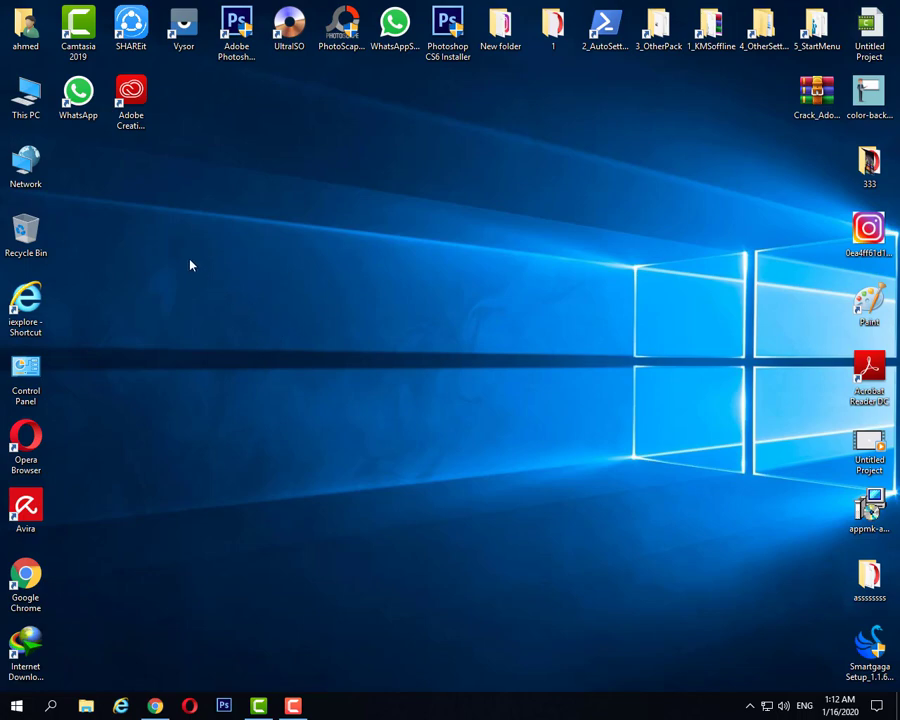
- Open Device Manager through This PC's properties and expand the Sound, video and game controllers category
right_click(33, 98)
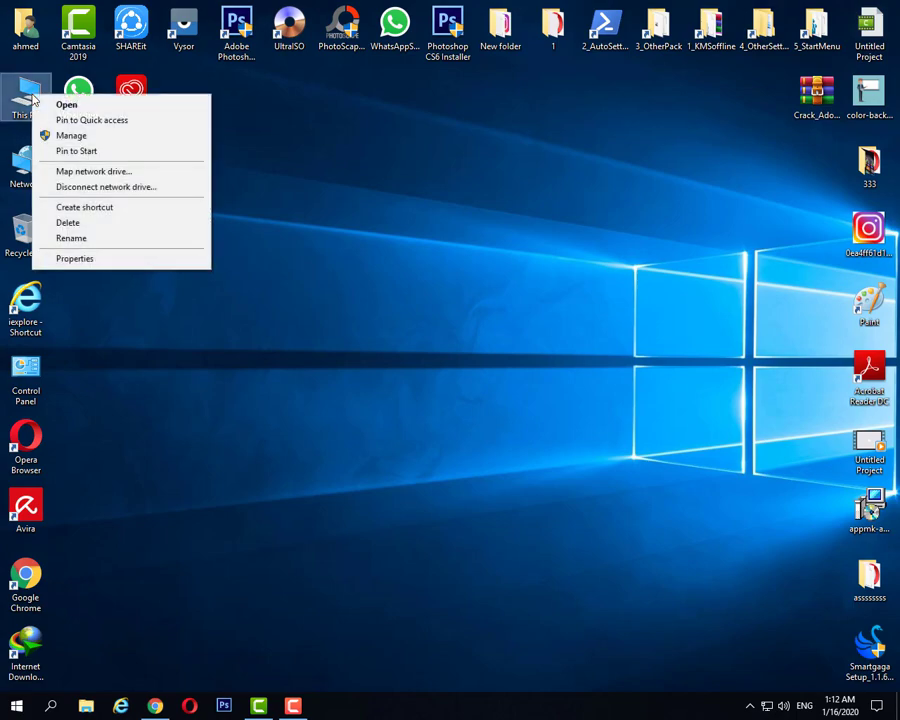
click(136, 262)
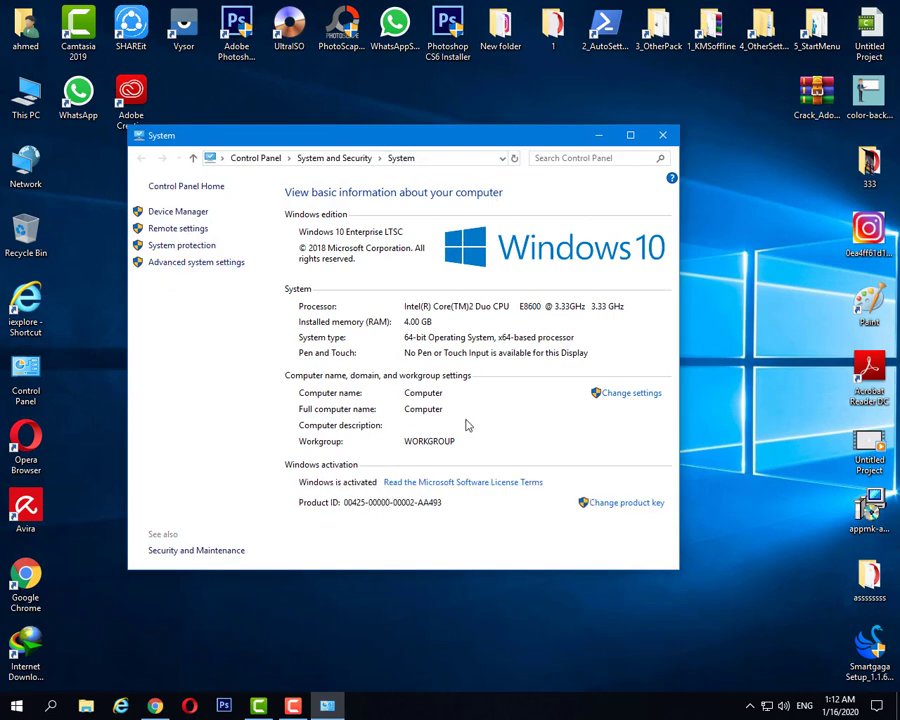
click(178, 214)
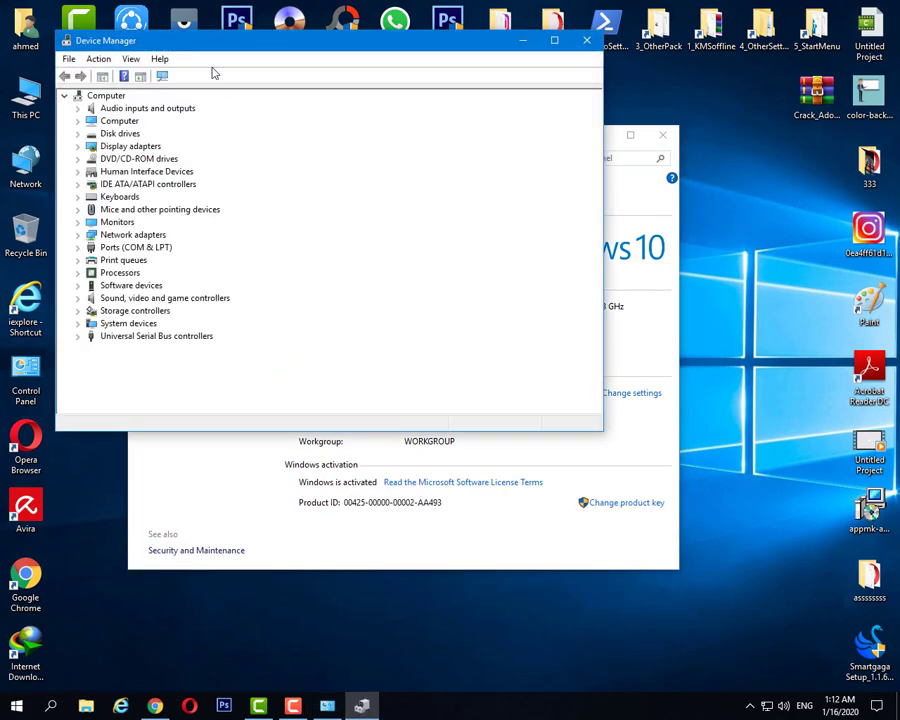
drag(202, 48, 258, 128)
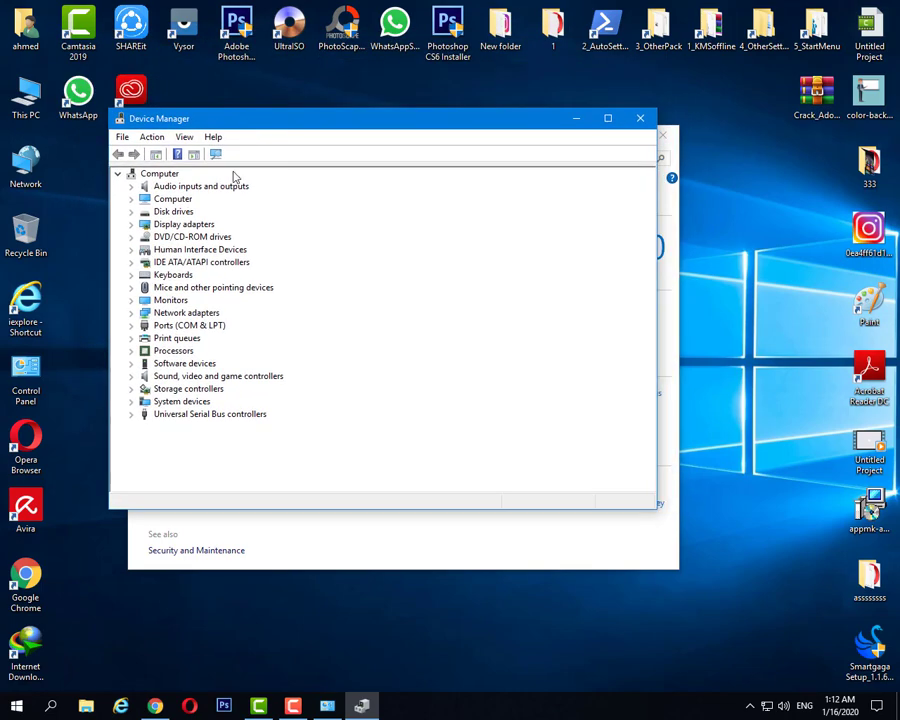
click(131, 377)
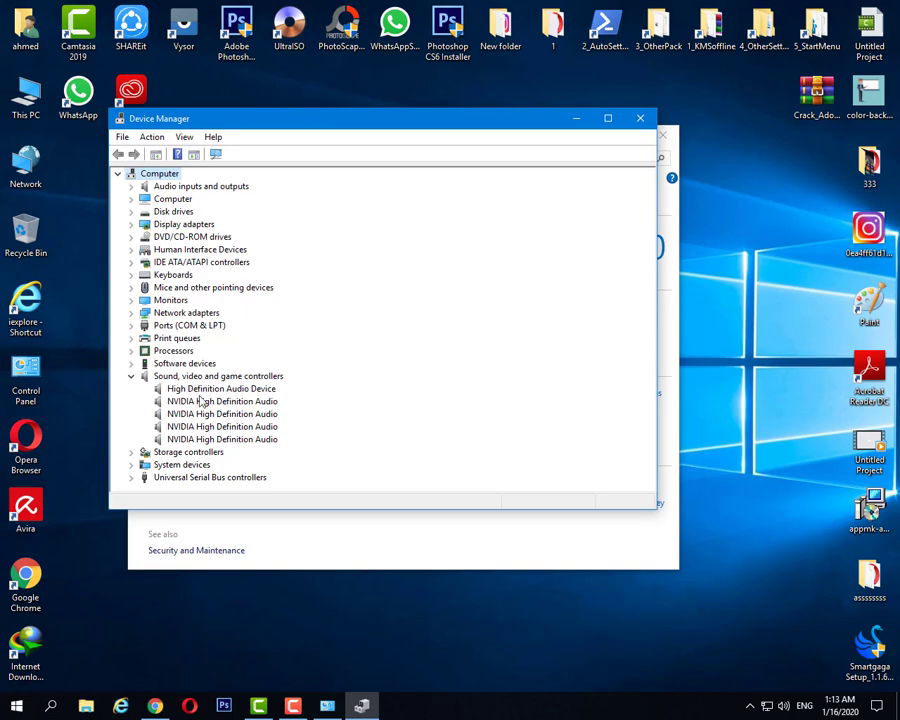
- Try to update the High Definition Audio Device driver manually by picking High Definition Audio Device from the list of available drivers on the computer
click(205, 389)
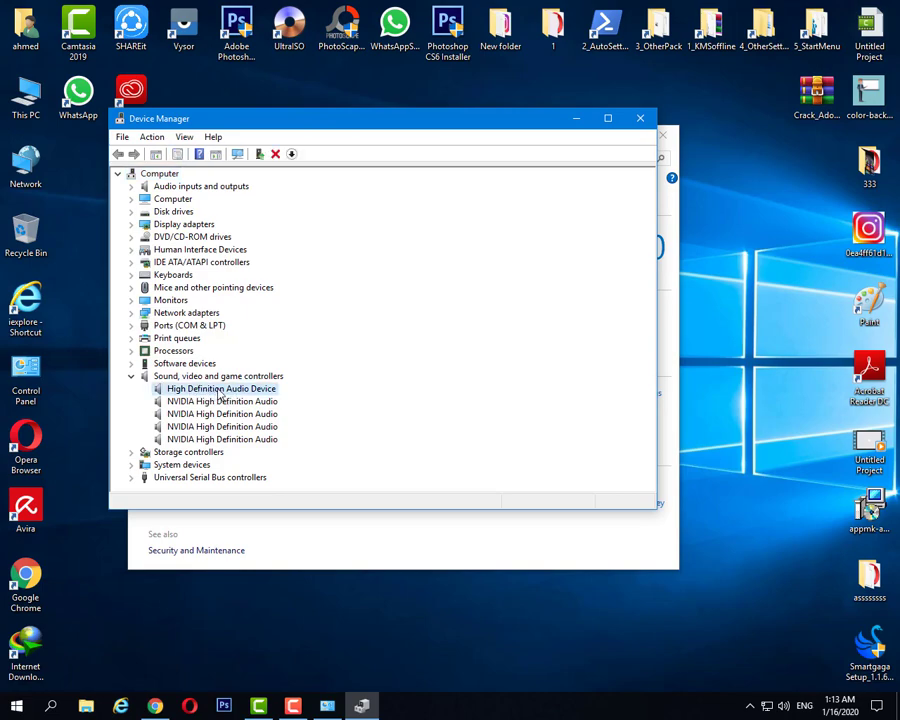
right_click(213, 390)
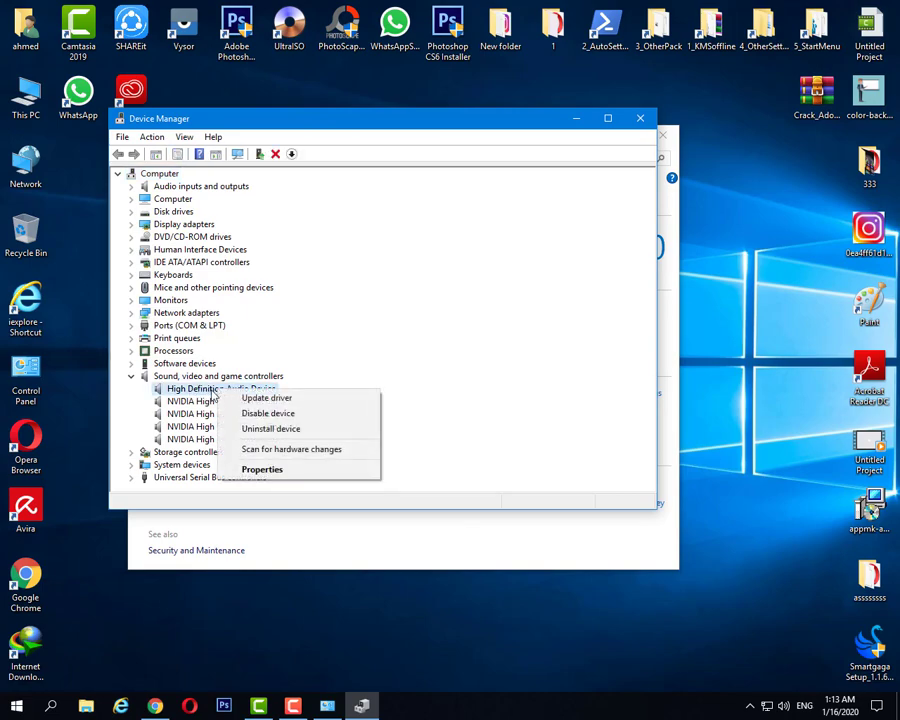
click(281, 401)
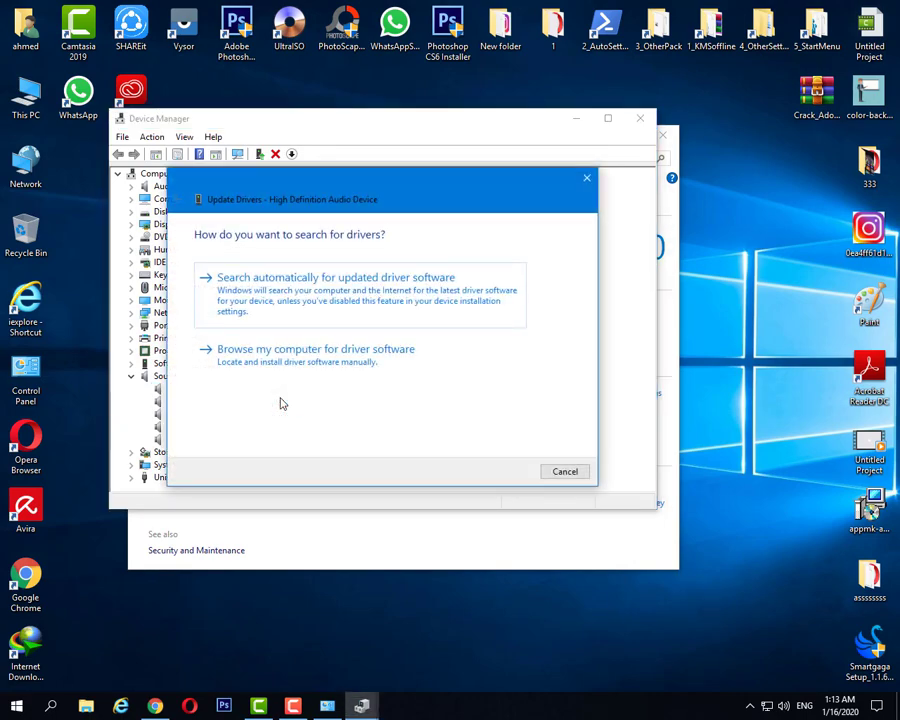
click(343, 370)
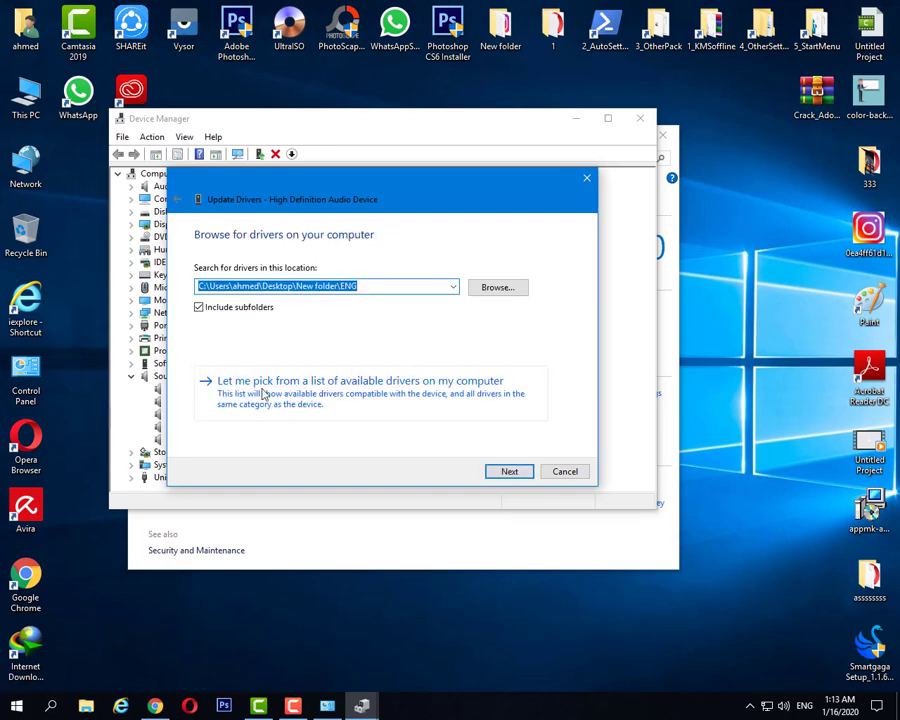
click(348, 405)
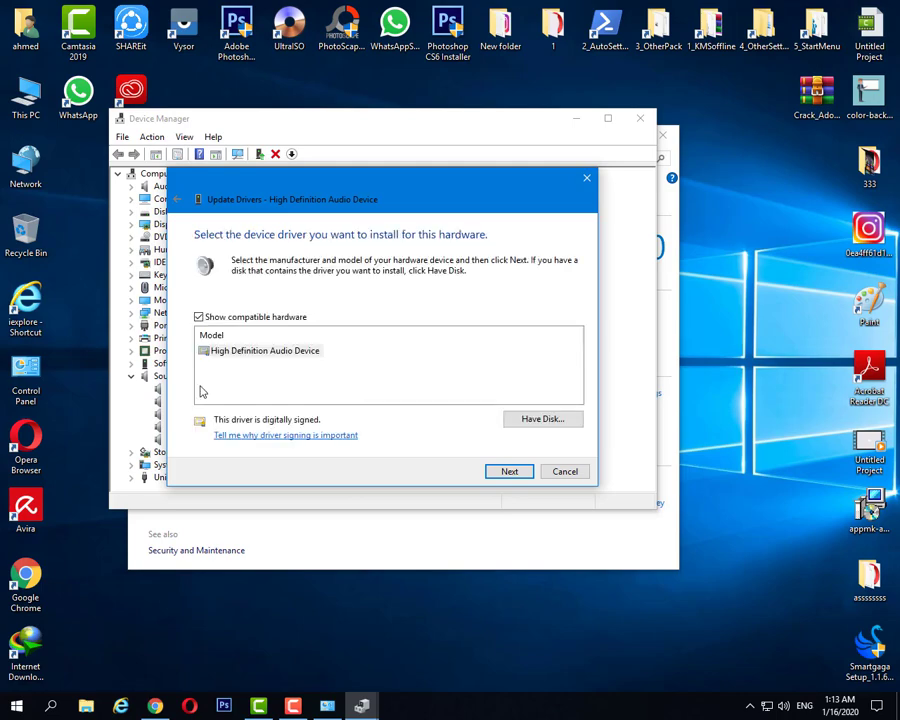
click(232, 358)
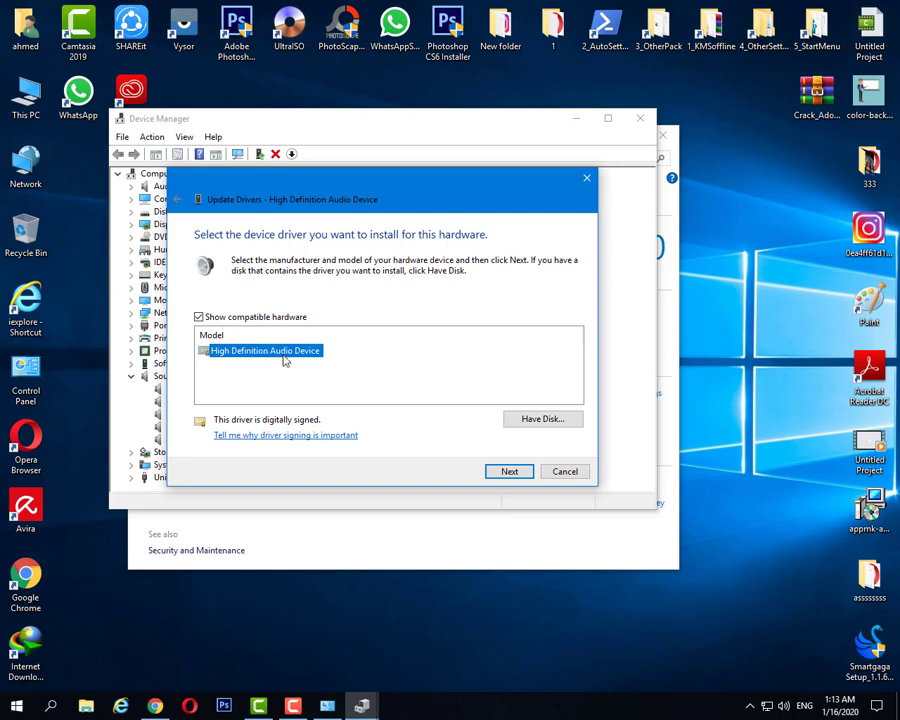
click(517, 476)
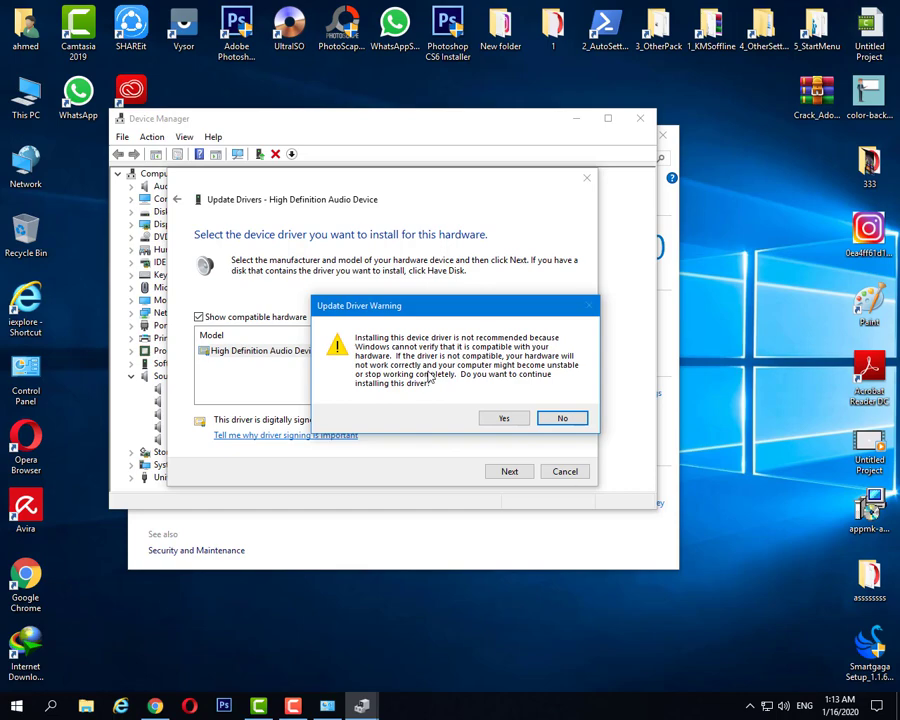
click(519, 425)
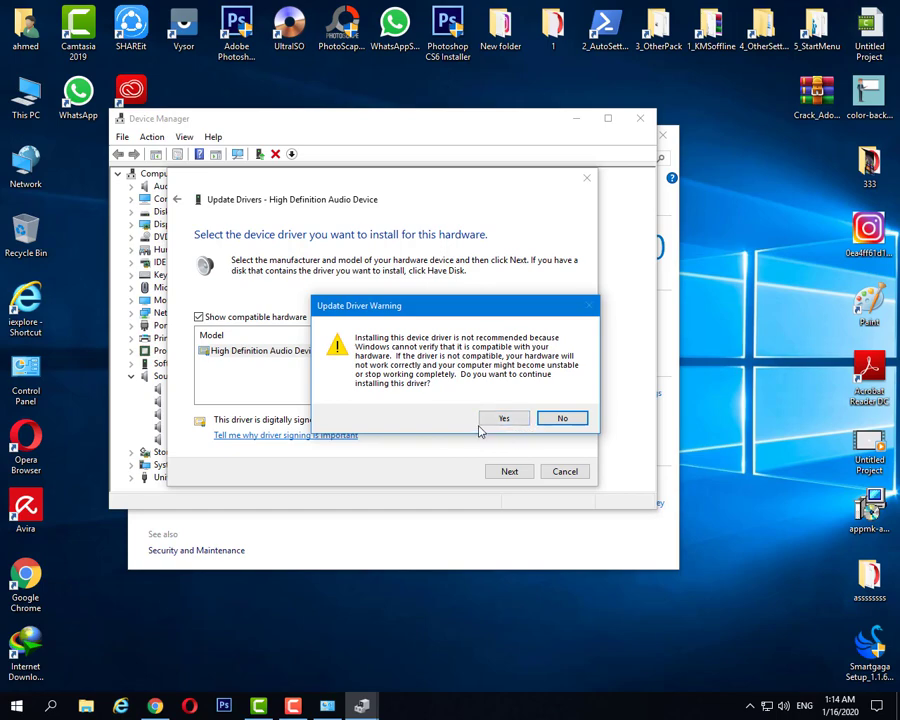
click(561, 418)
click(567, 470)
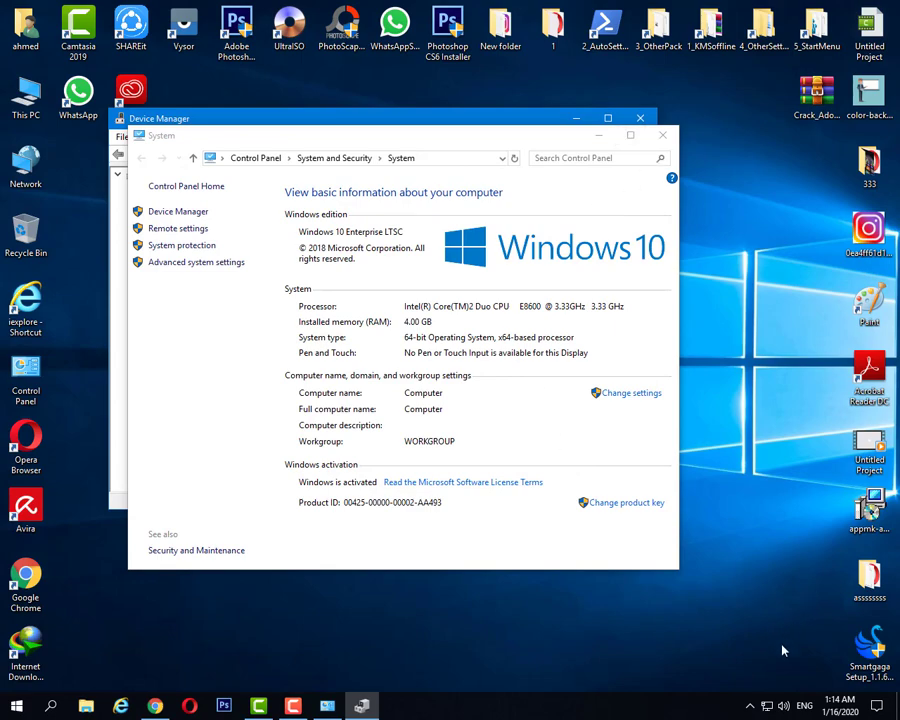
- Close Device Manager and minimize the System window
drag(320, 121, 318, 57)
click(615, 60)
drag(536, 143, 426, 133)
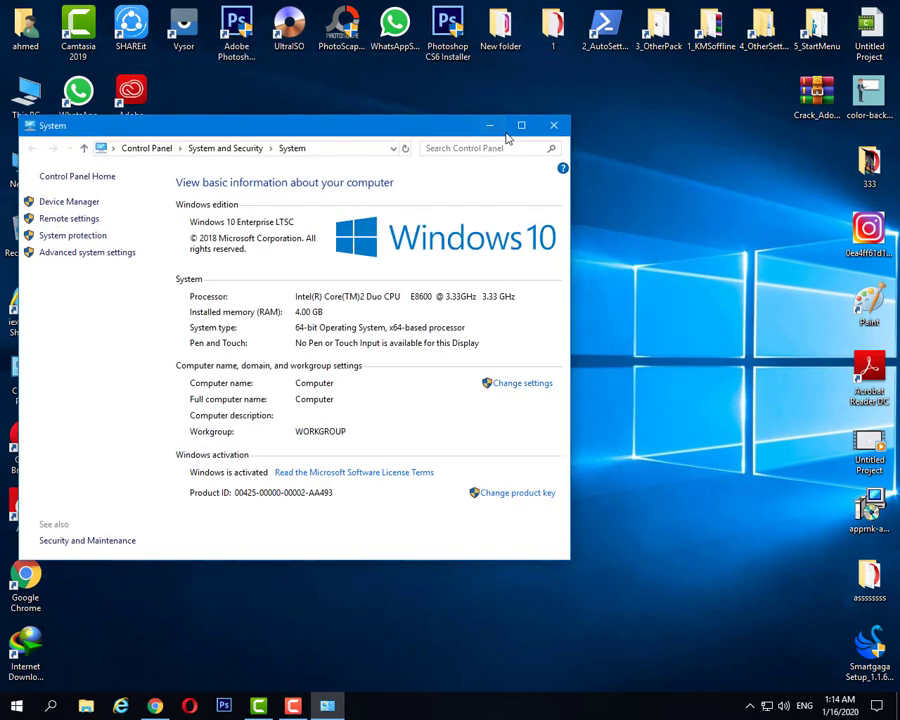
click(498, 125)
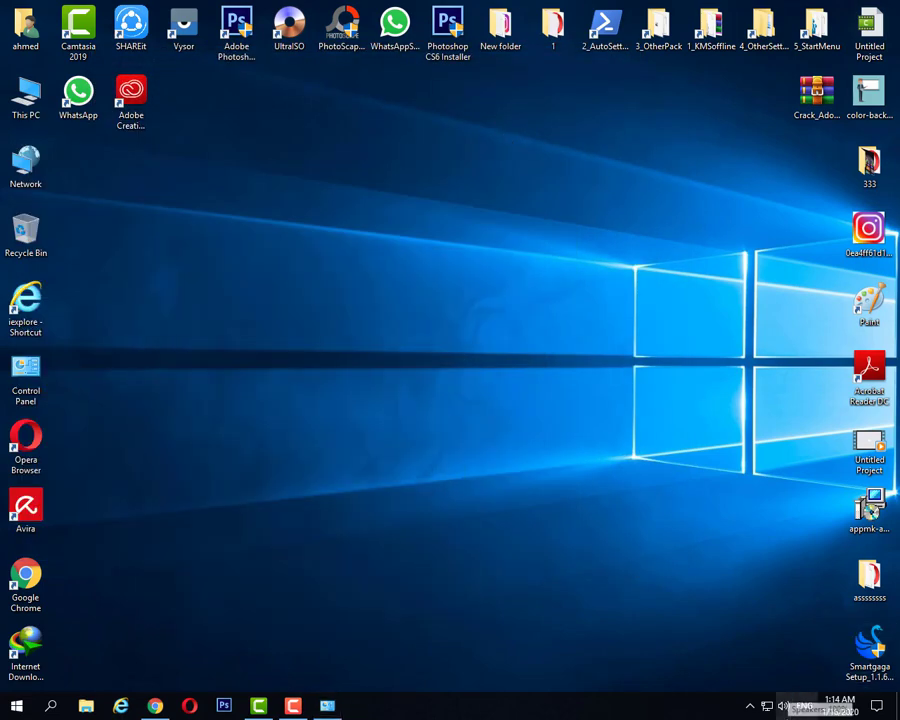
- Open the Sound playback devices and bring up the properties of the default Speakers device
right_click(786, 710)
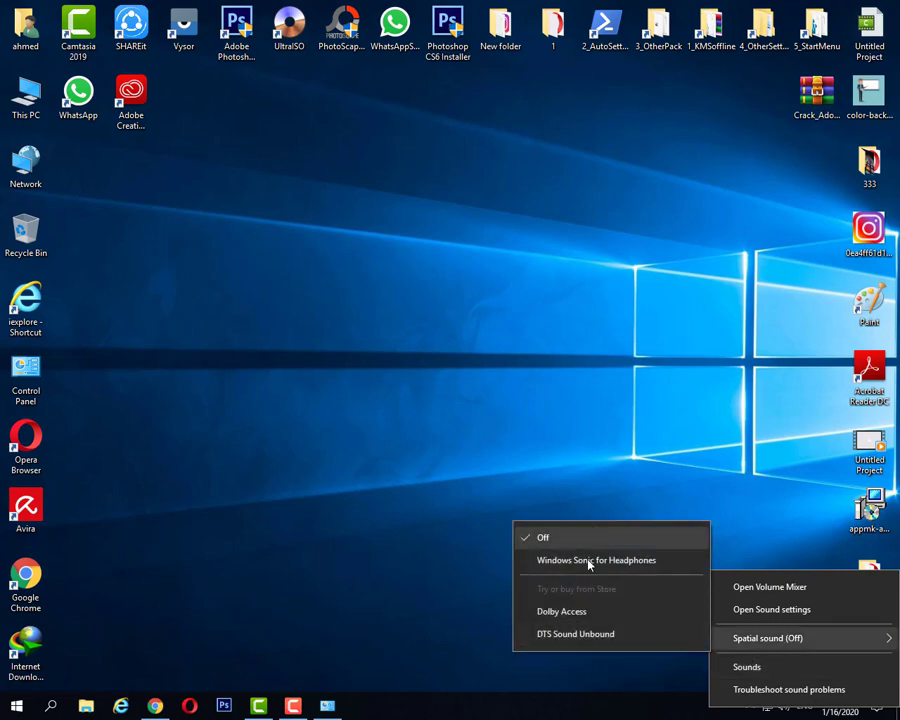
click(770, 677)
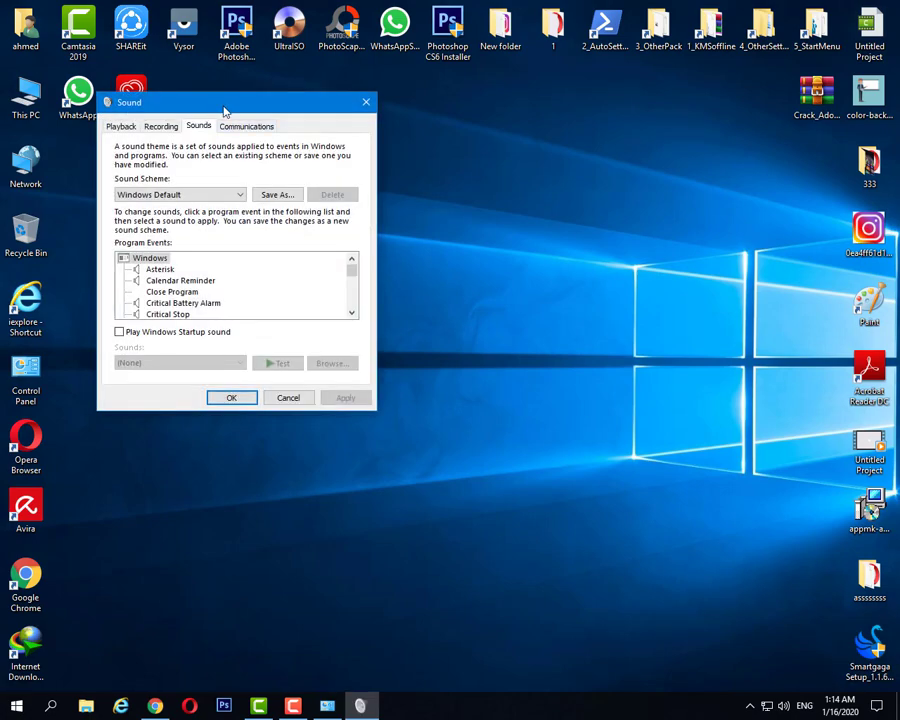
drag(225, 111, 250, 198)
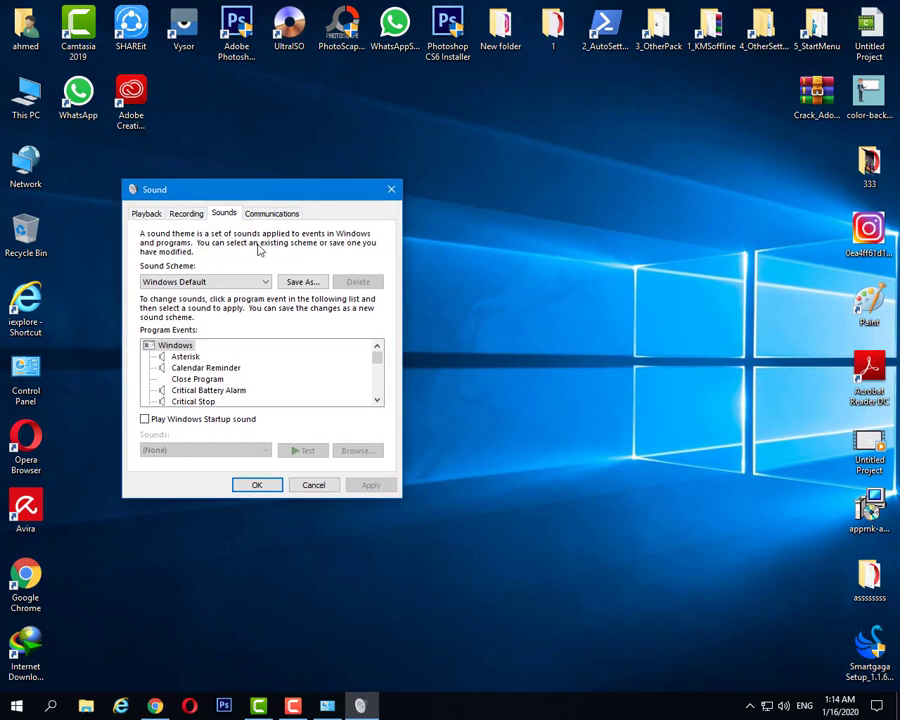
click(148, 217)
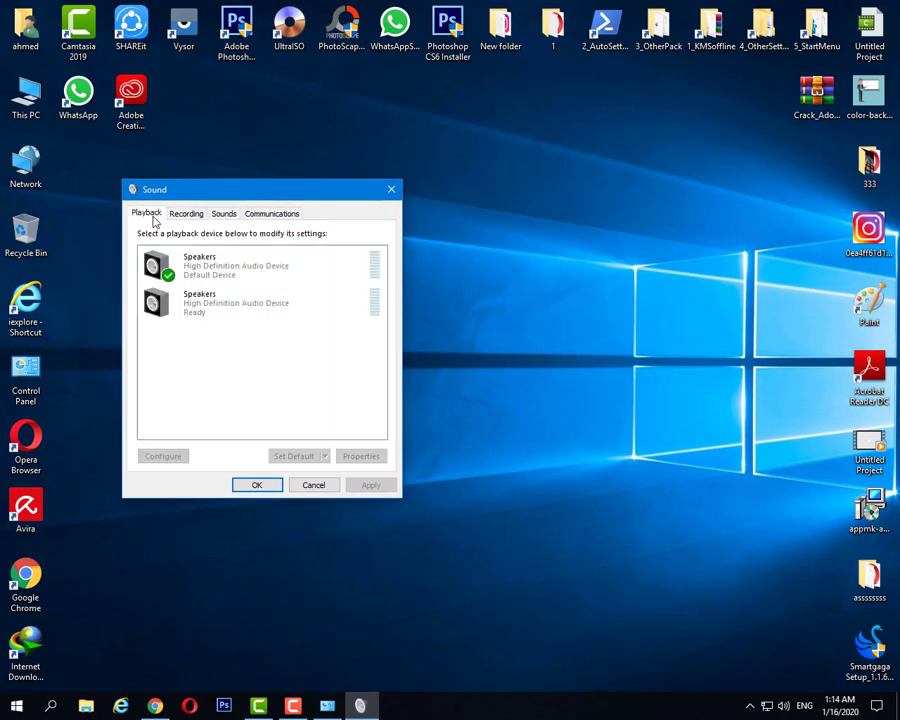
click(245, 276)
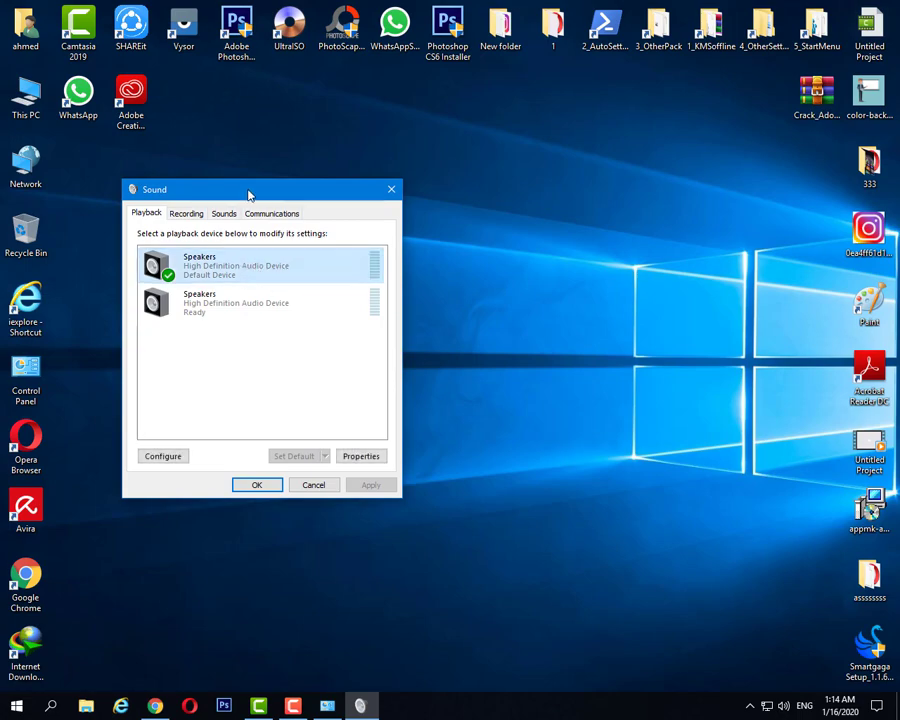
drag(249, 193, 323, 189)
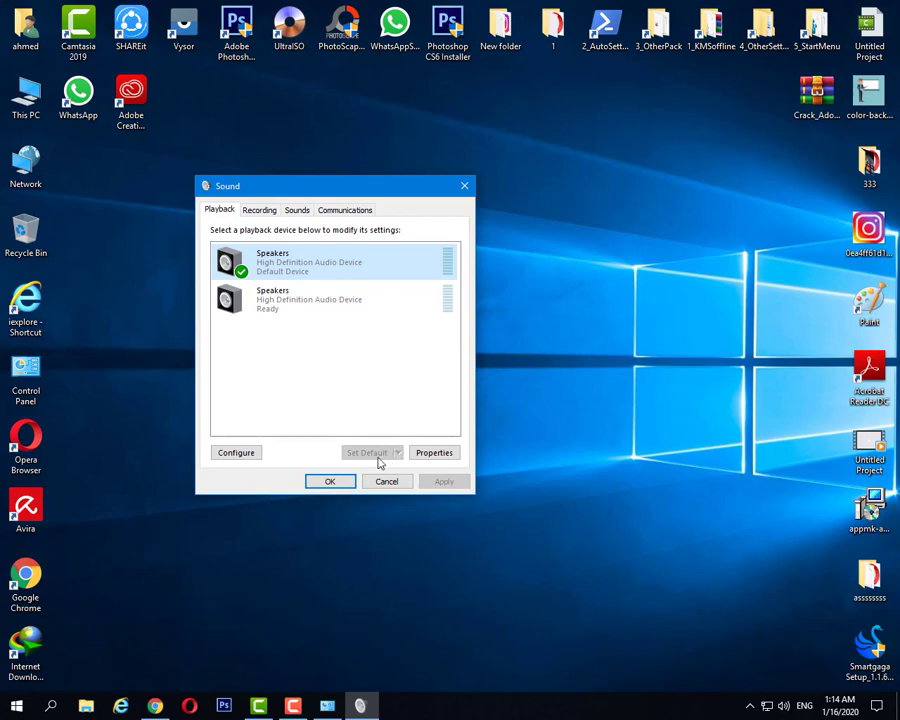
right_click(275, 270)
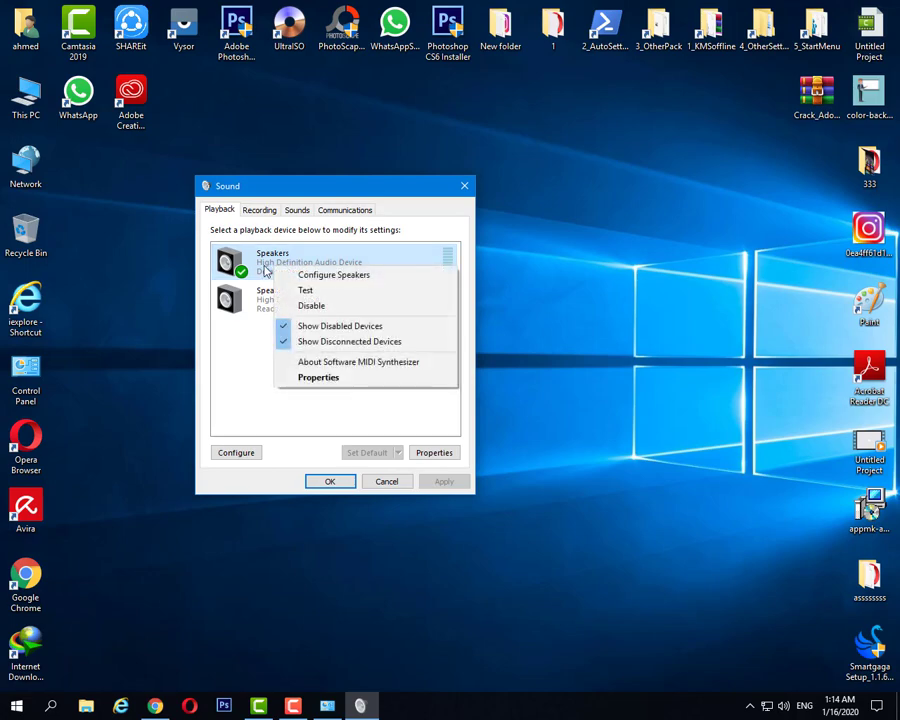
click(332, 382)
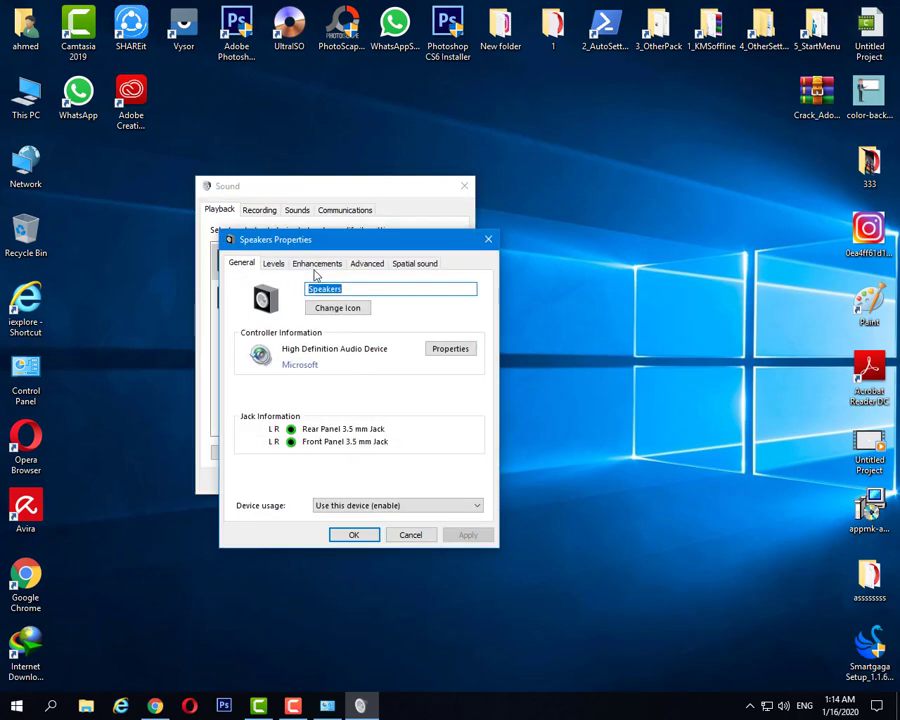
- Switch the speakers' Disable all enhancements option on and back off, apply the setting, and close both sound dialogs
click(318, 266)
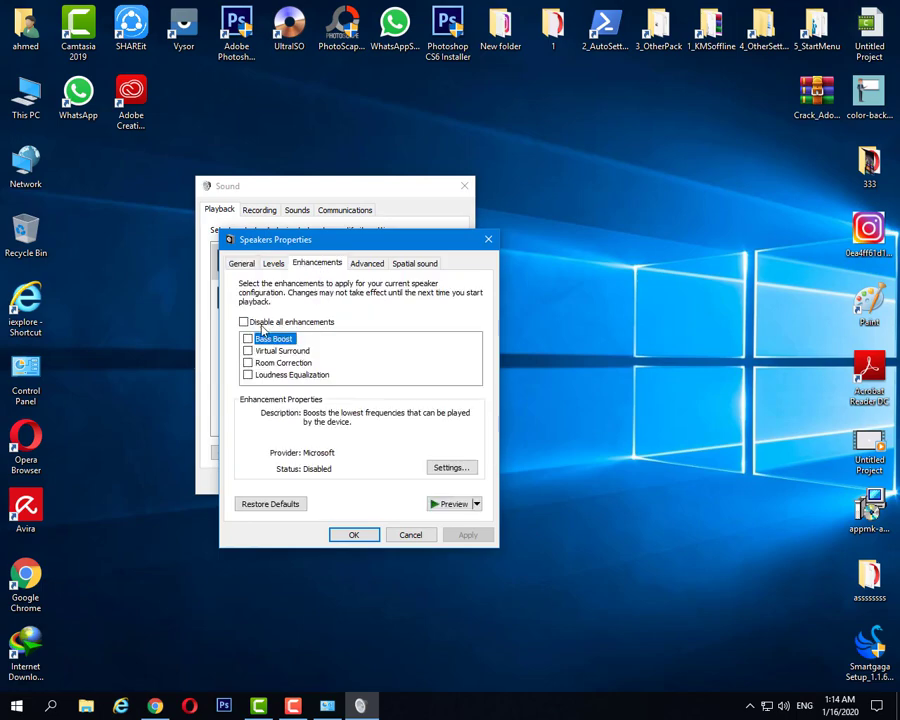
click(270, 324)
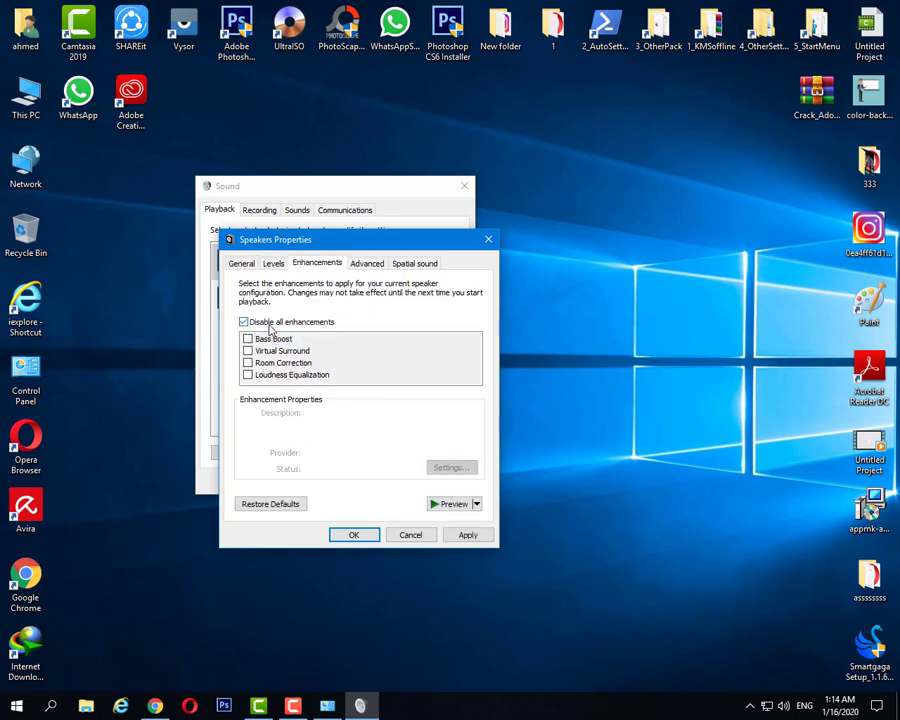
click(267, 324)
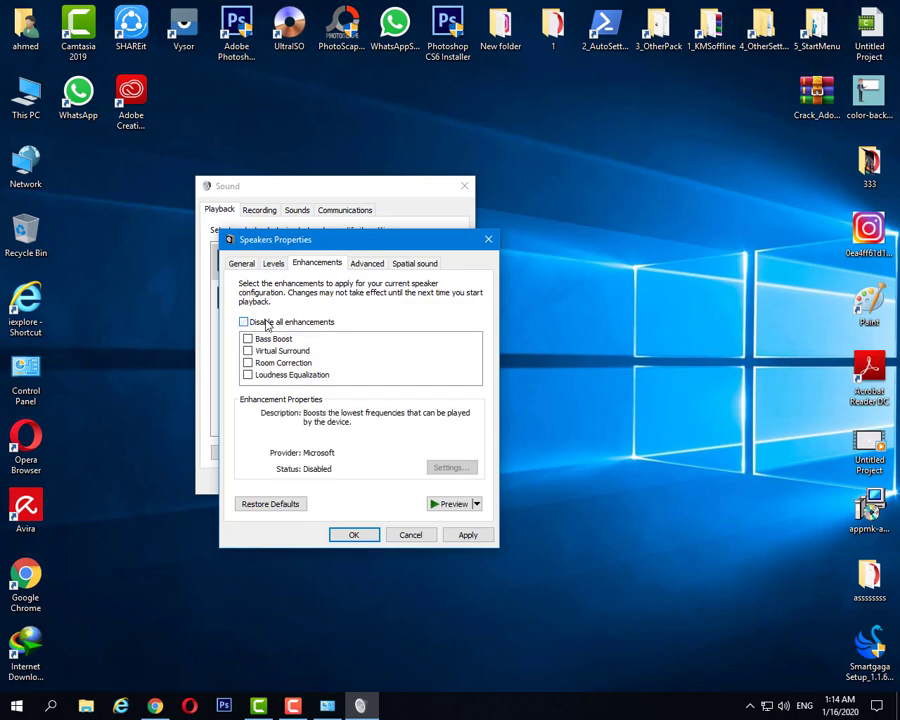
click(468, 535)
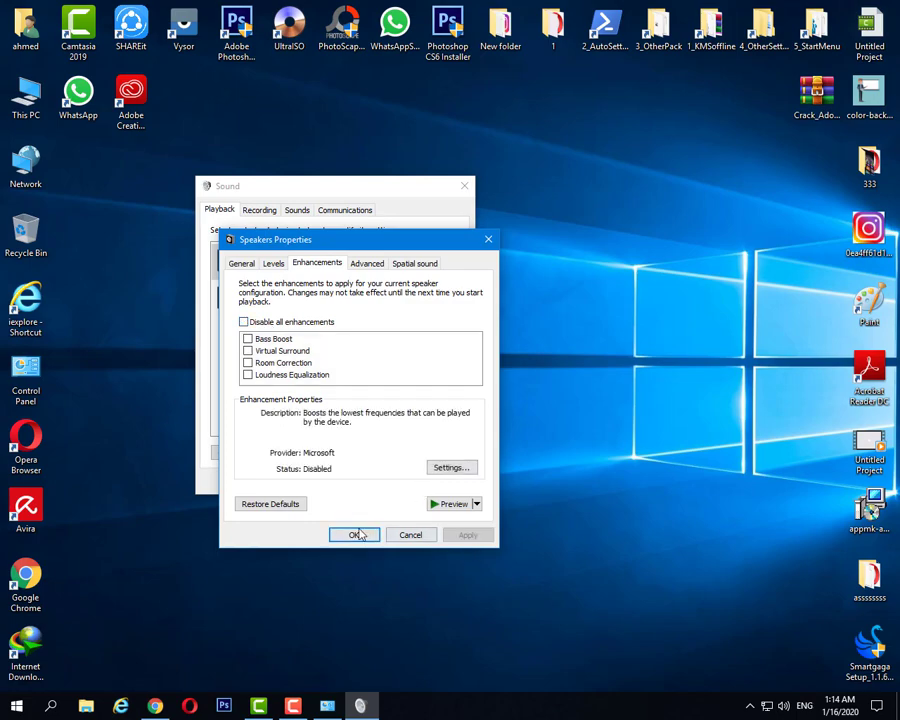
click(357, 533)
click(383, 486)
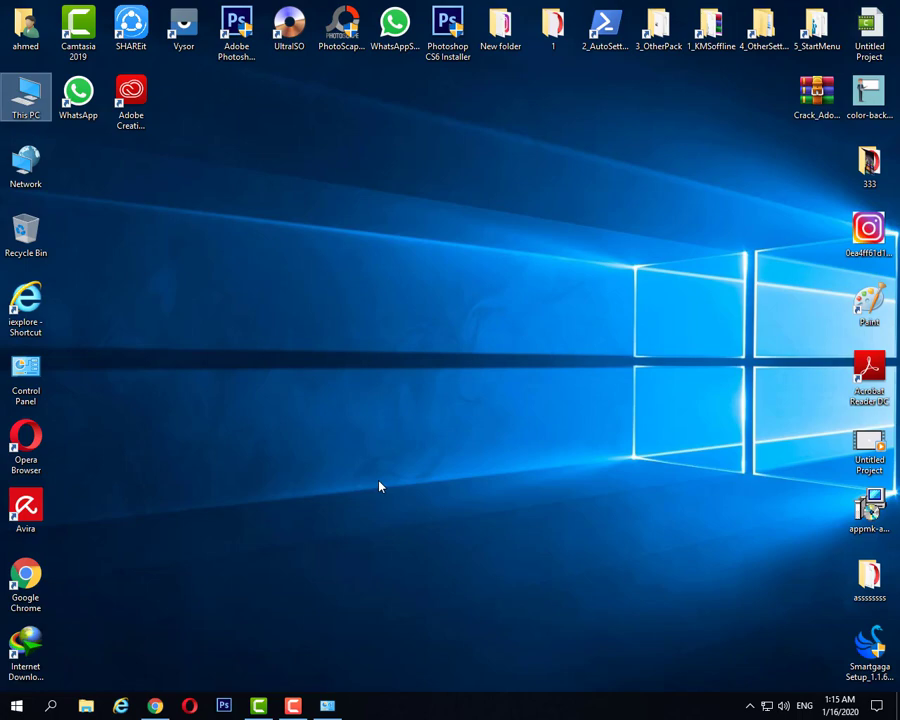
- Reopen Device Manager from the minimized System window and expand Sound, video and game controllers
click(336, 710)
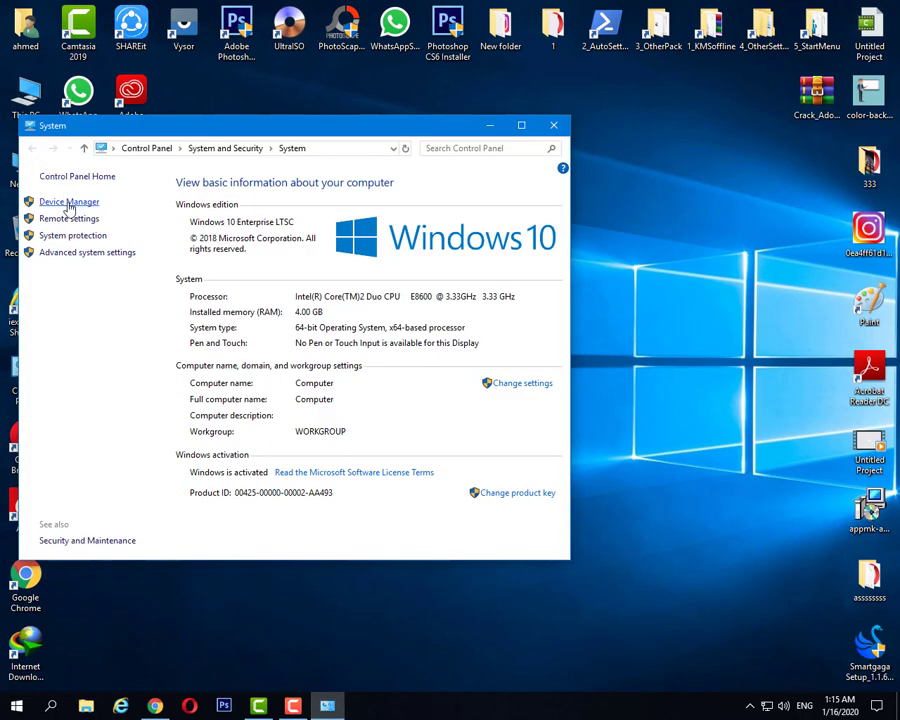
click(68, 203)
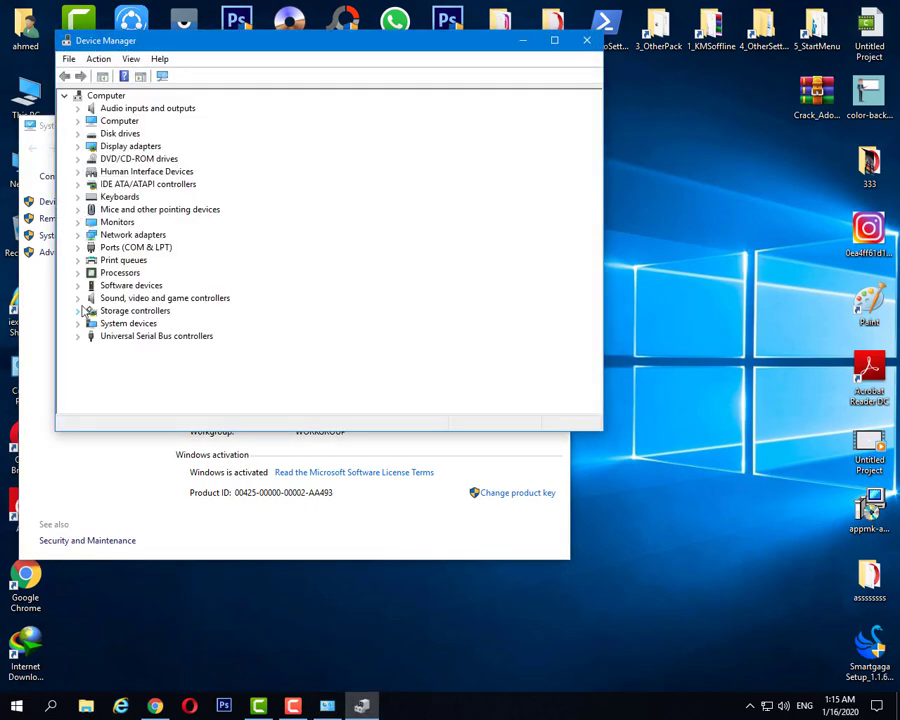
click(79, 299)
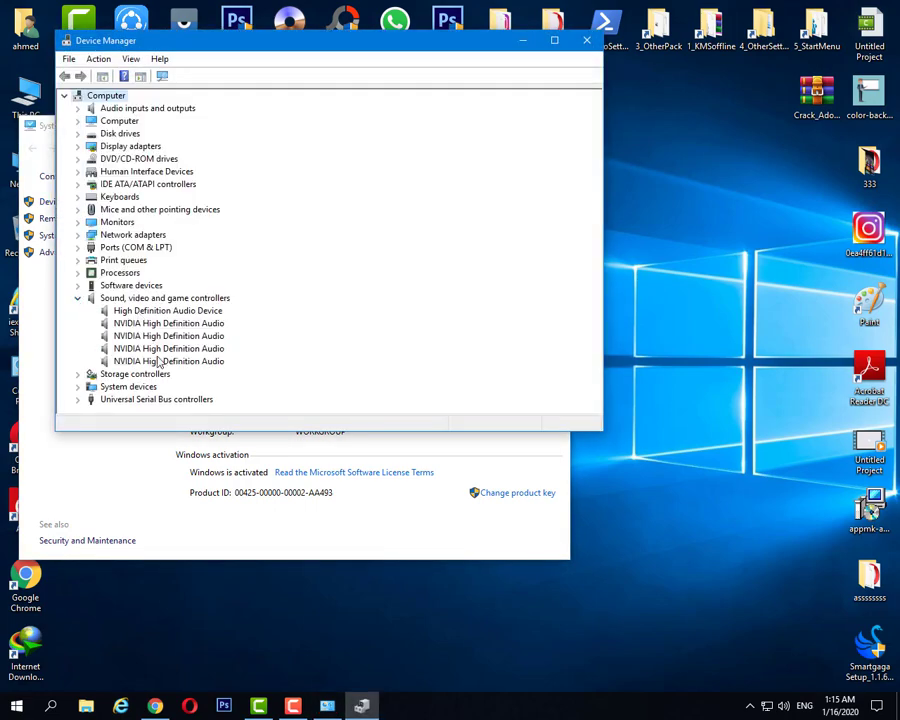
- Examine the available device actions for the High Definition Audio Device and the NVIDIA High Definition Audio entries, and collapse their category
right_click(160, 311)
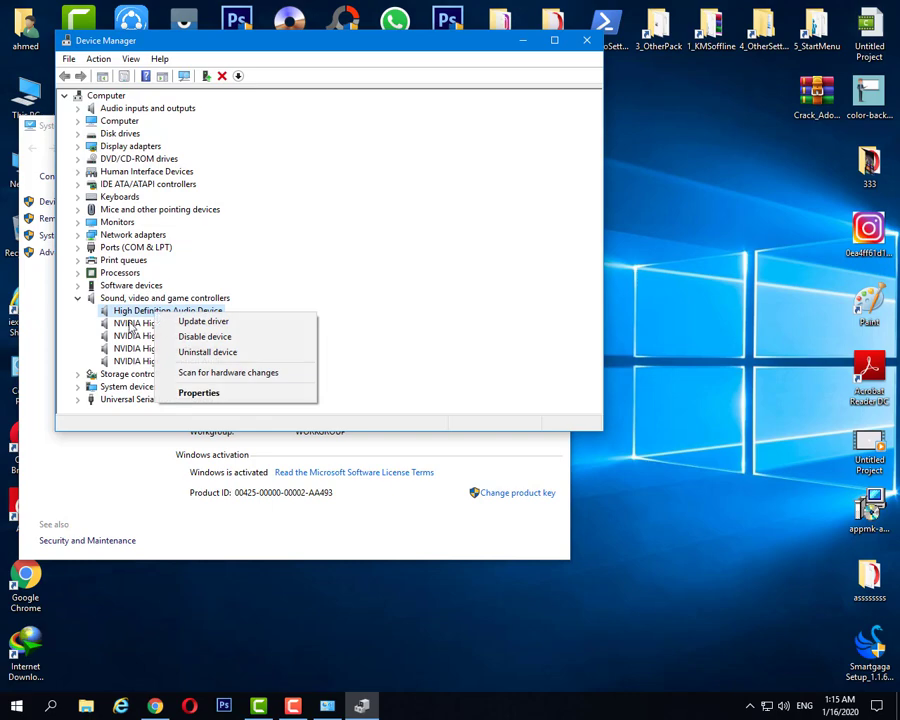
click(150, 324)
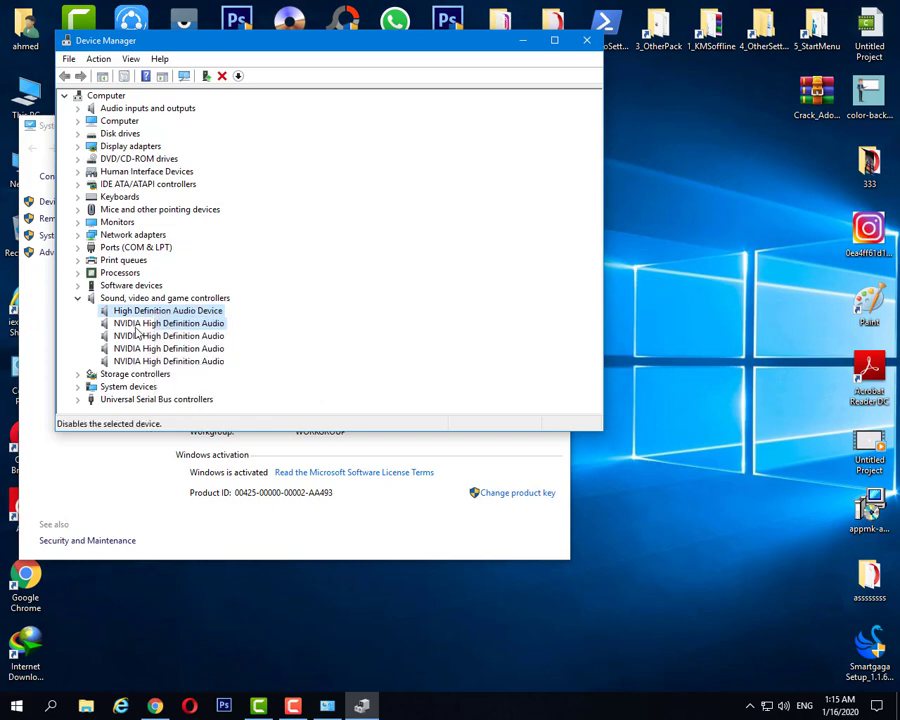
right_click(156, 325)
click(125, 347)
right_click(150, 337)
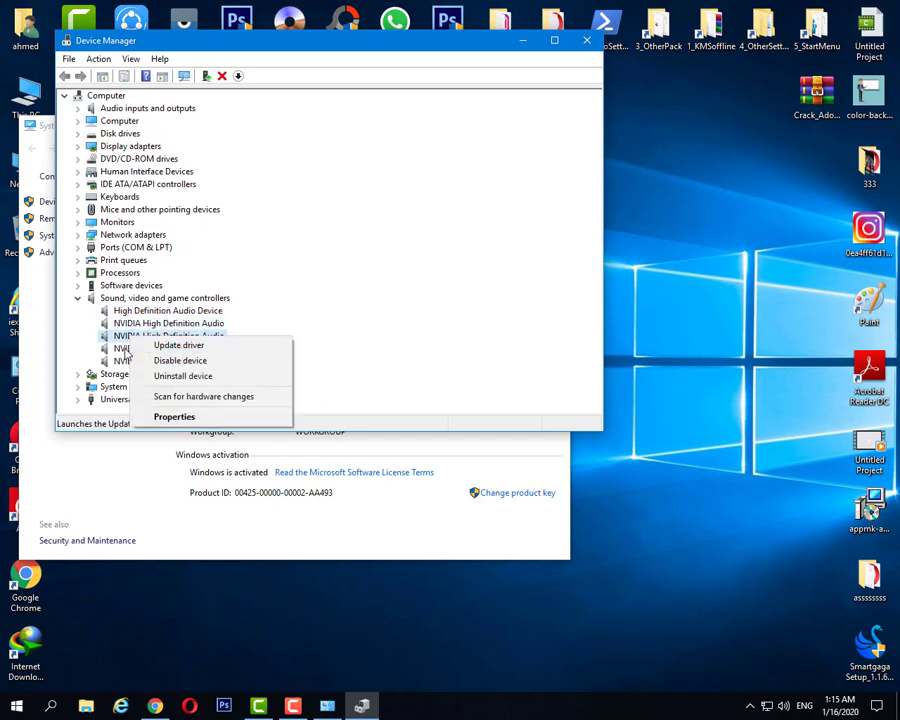
click(78, 298)
- Scan the whole computer for hardware changes and close Device Manager
click(95, 95)
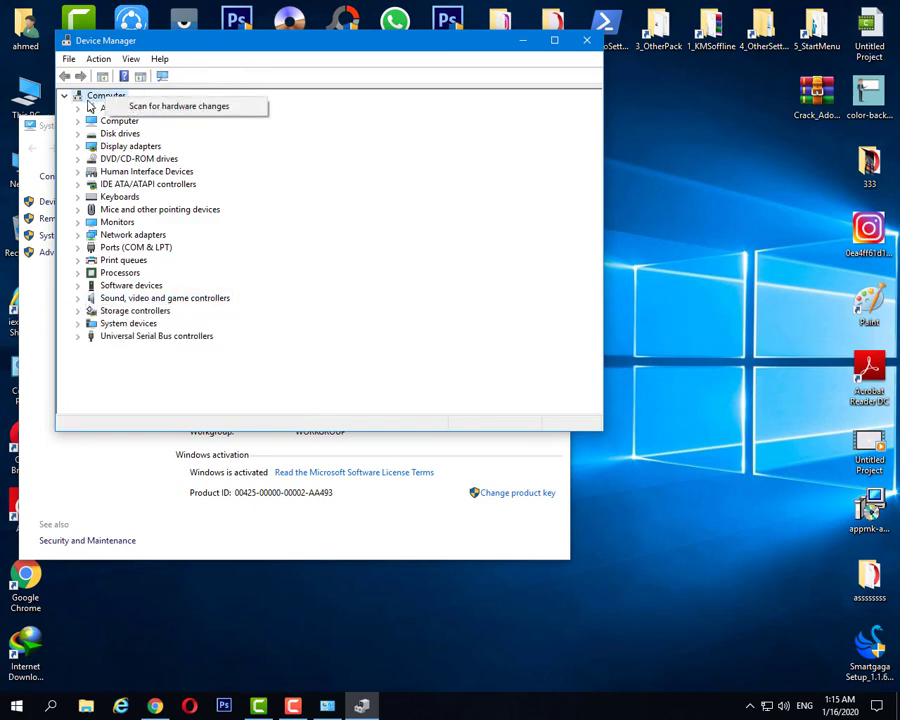
click(211, 114)
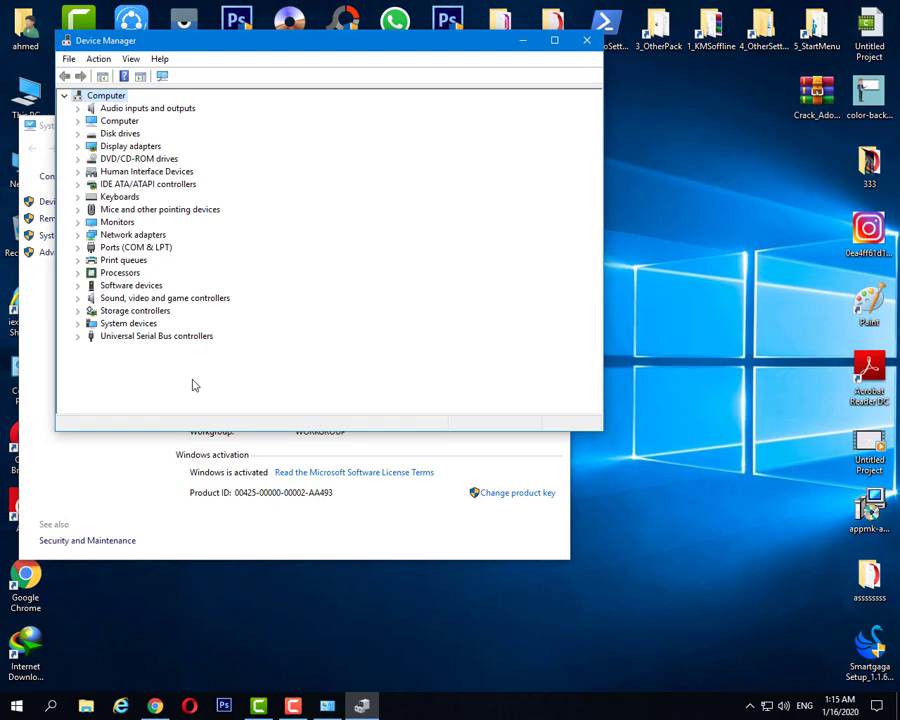
click(585, 40)
drag(420, 127, 513, 133)
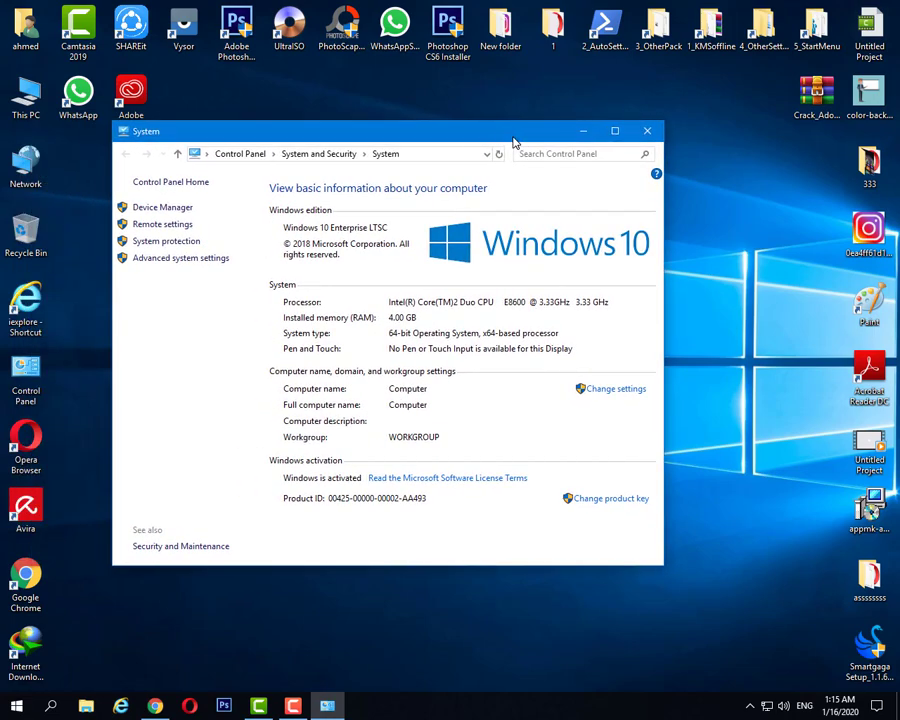